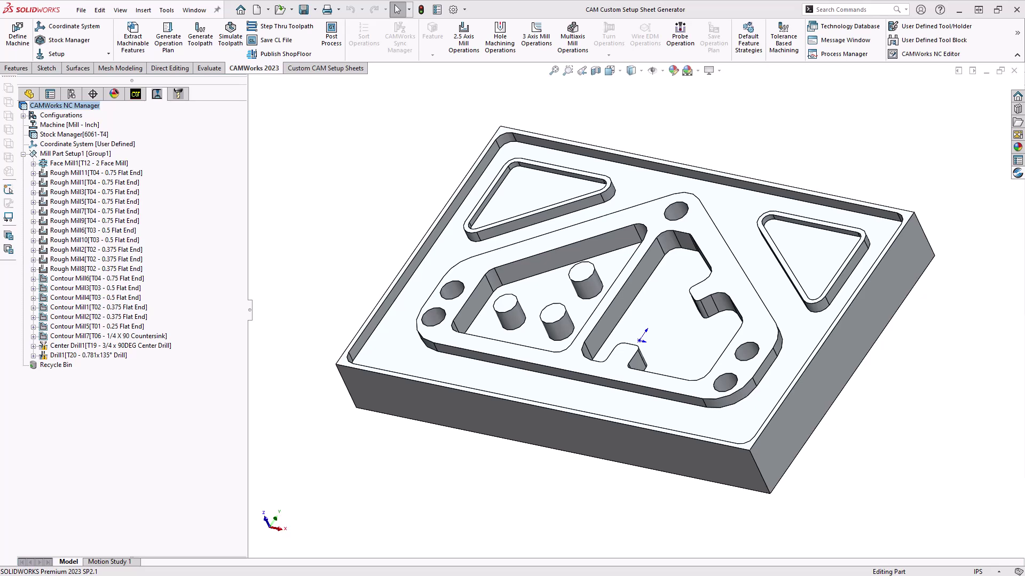
# - Show the tool crib list, then launch Create Setup Sheet for the mill part setup
pyautogui.click(178, 94)
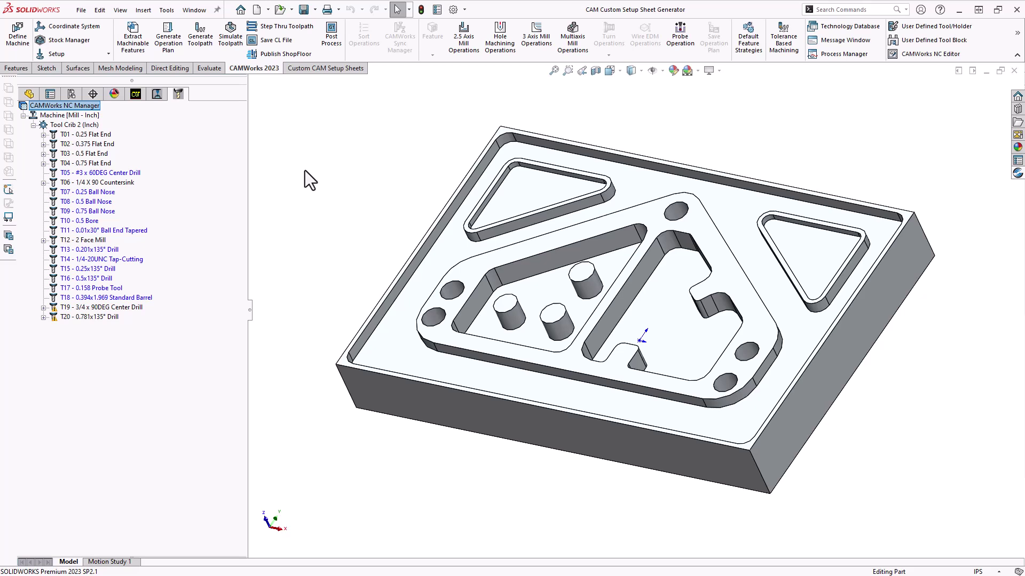
pyautogui.click(319, 68)
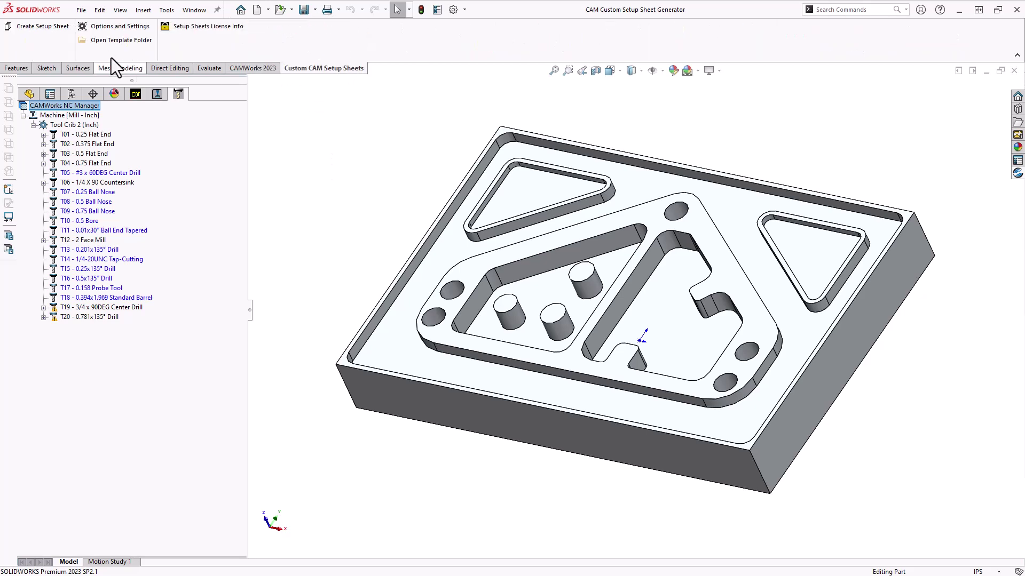
pyautogui.click(51, 29)
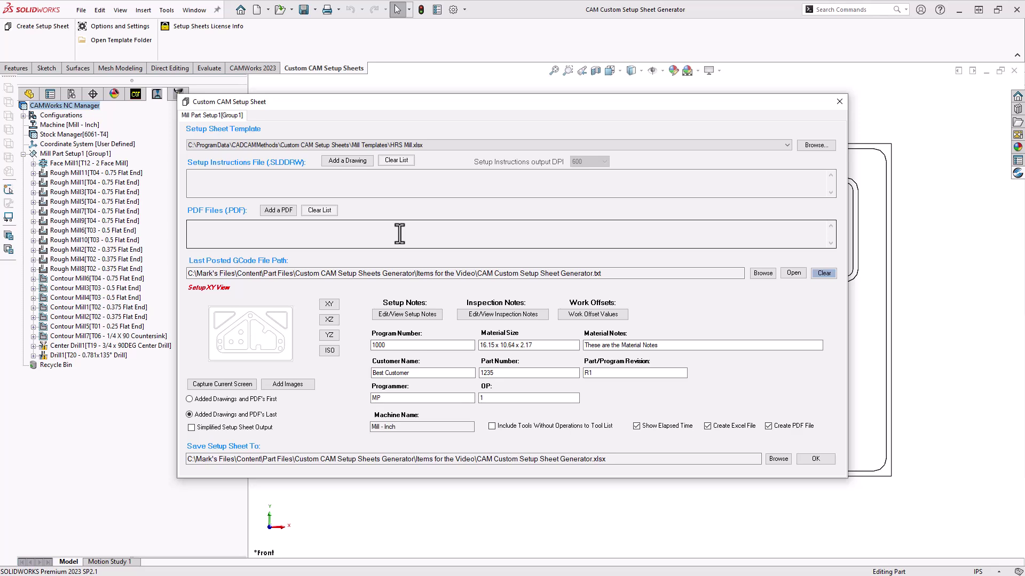
pyautogui.click(427, 146)
pyautogui.click(584, 273)
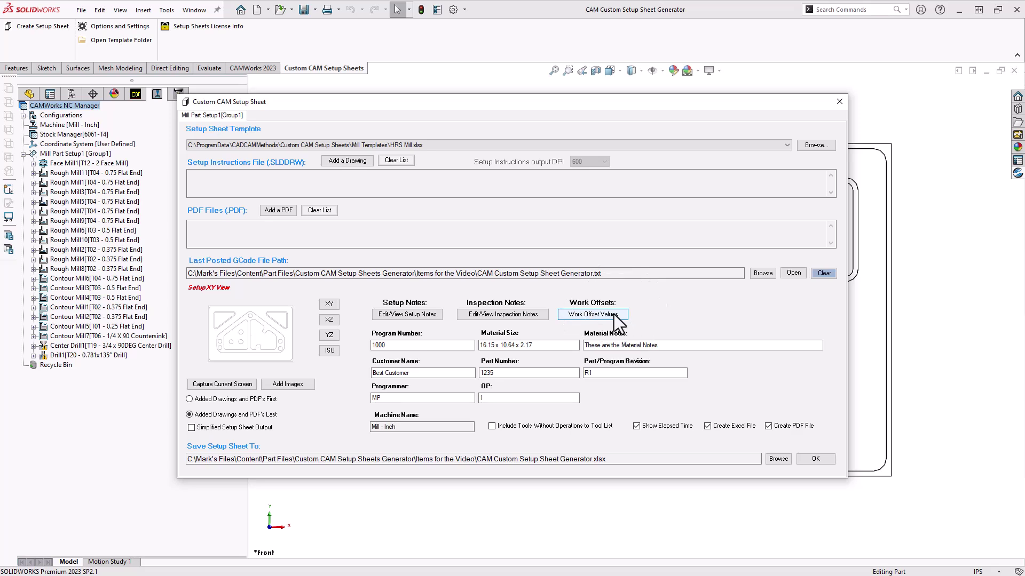
pyautogui.click(405, 346)
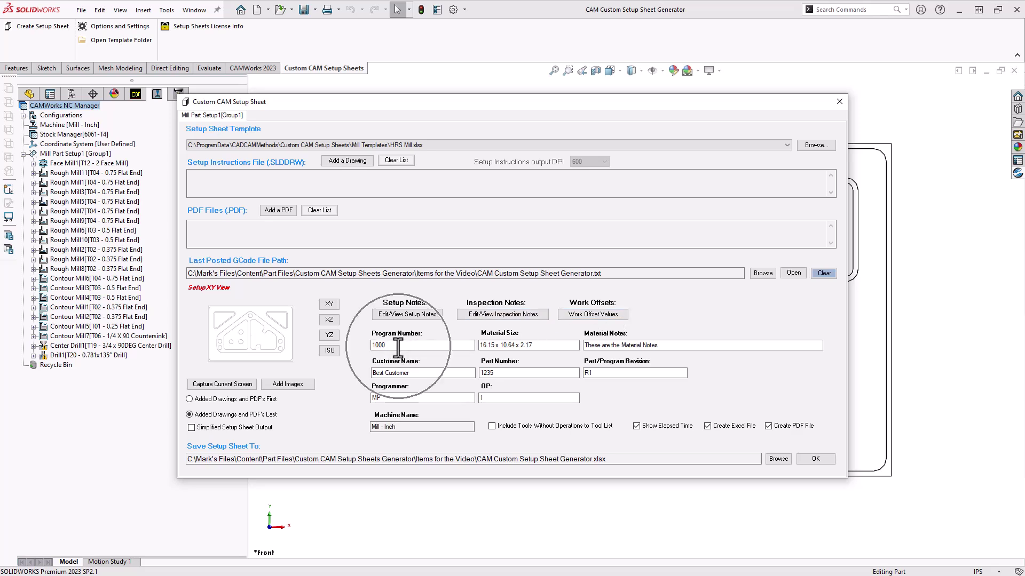
pyautogui.click(543, 345)
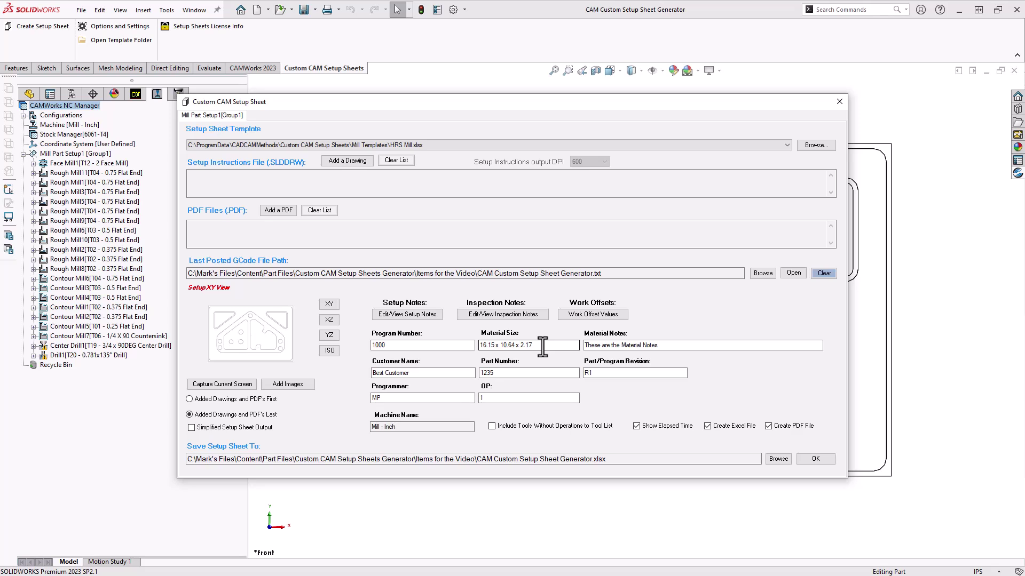
pyautogui.click(669, 344)
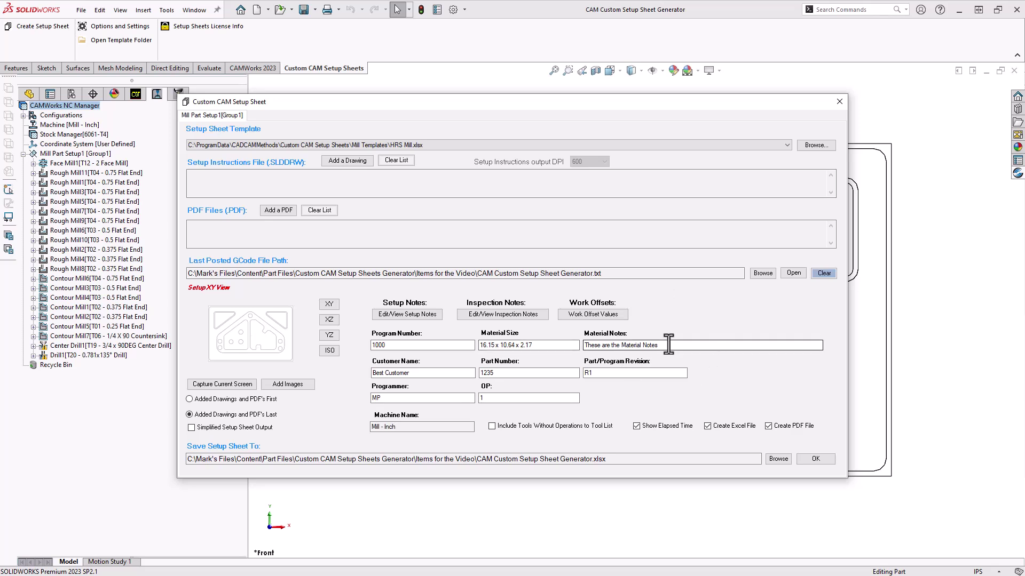
pyautogui.click(413, 372)
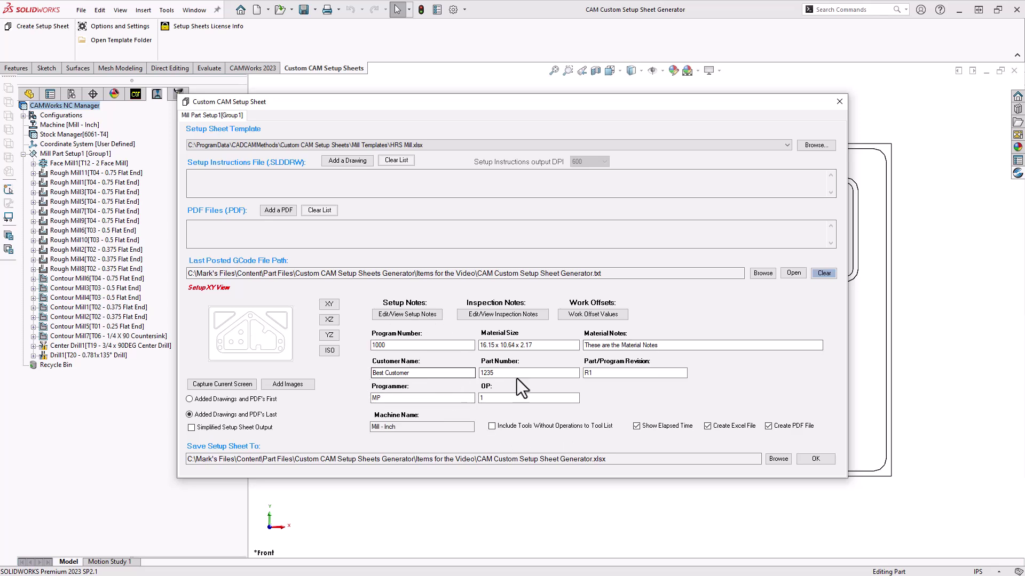
pyautogui.click(512, 373)
pyautogui.click(594, 376)
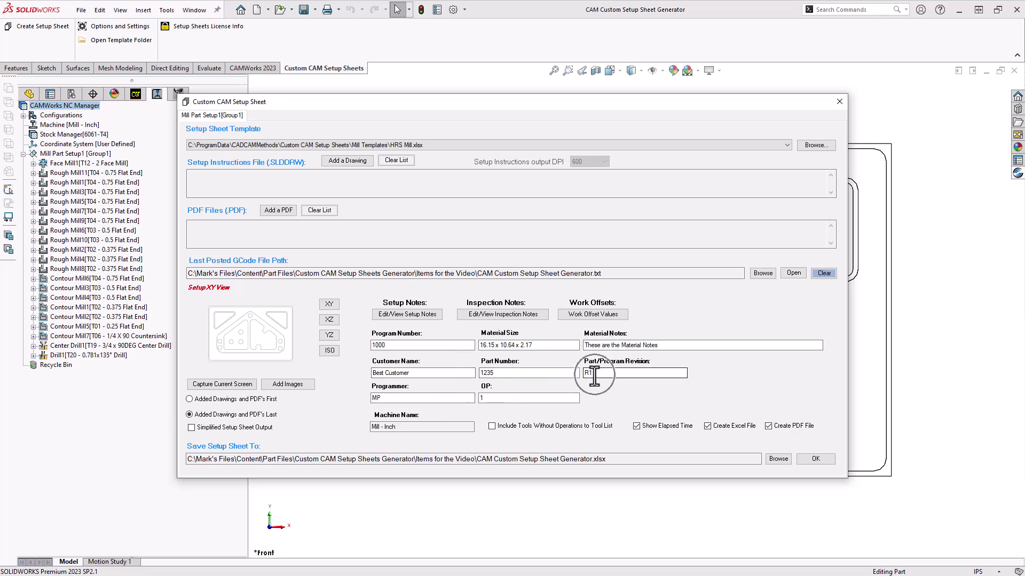
pyautogui.click(389, 398)
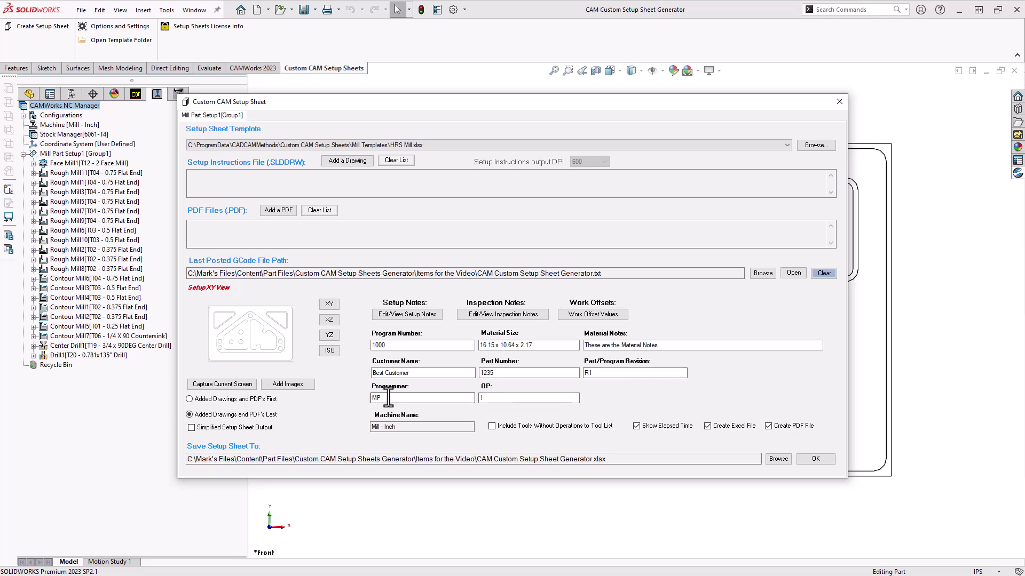
pyautogui.click(507, 400)
pyautogui.click(264, 344)
# - Confirm the pre-filled Custom CAM Setup Sheet settings to generate the mill setup sheet
pyautogui.click(815, 458)
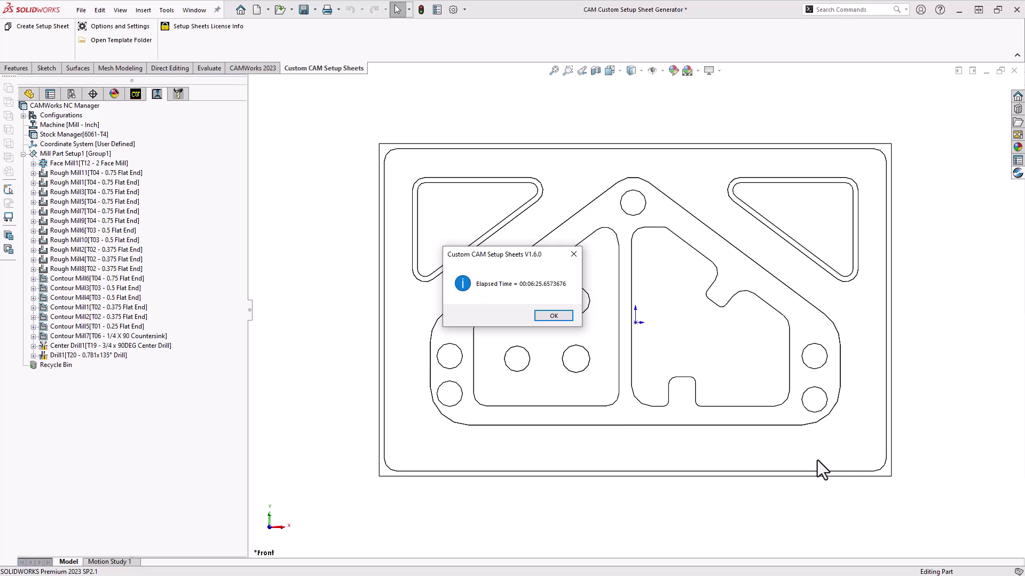
# - Dismiss the elapsed-time message and collapse Acrobat's Tools pane
pyautogui.click(555, 315)
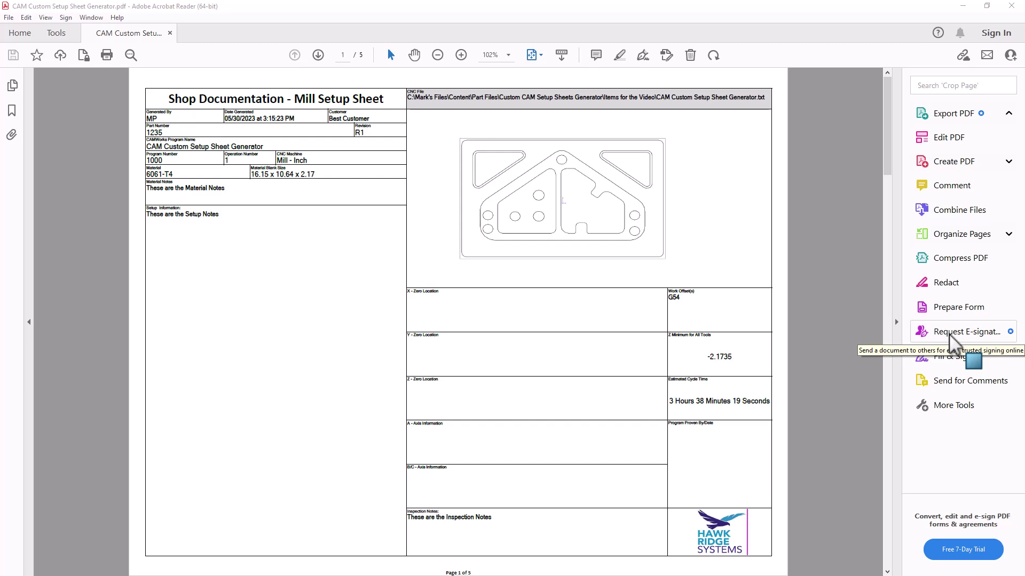
pyautogui.click(896, 322)
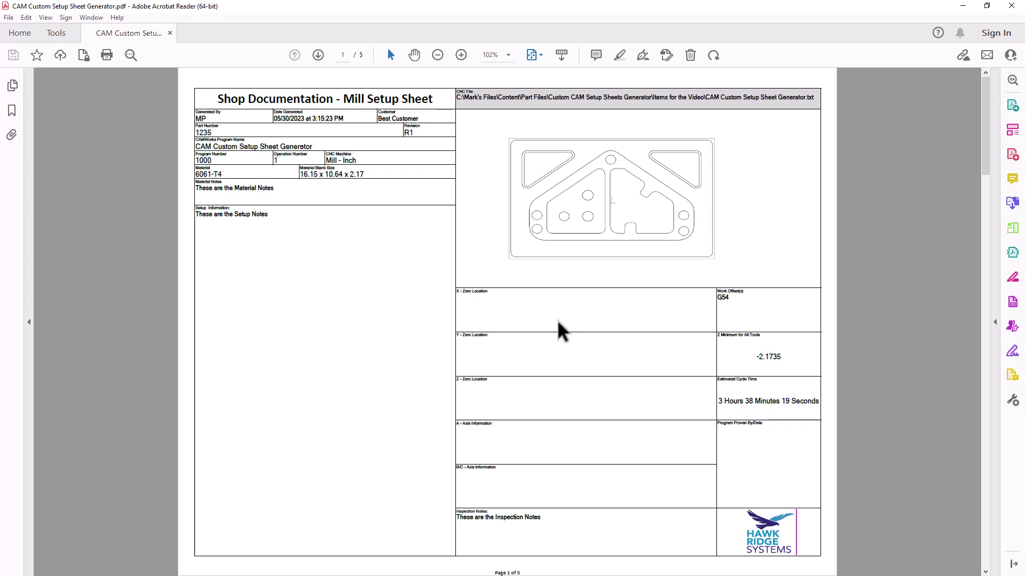
pyautogui.scroll(-1, 558, 320)
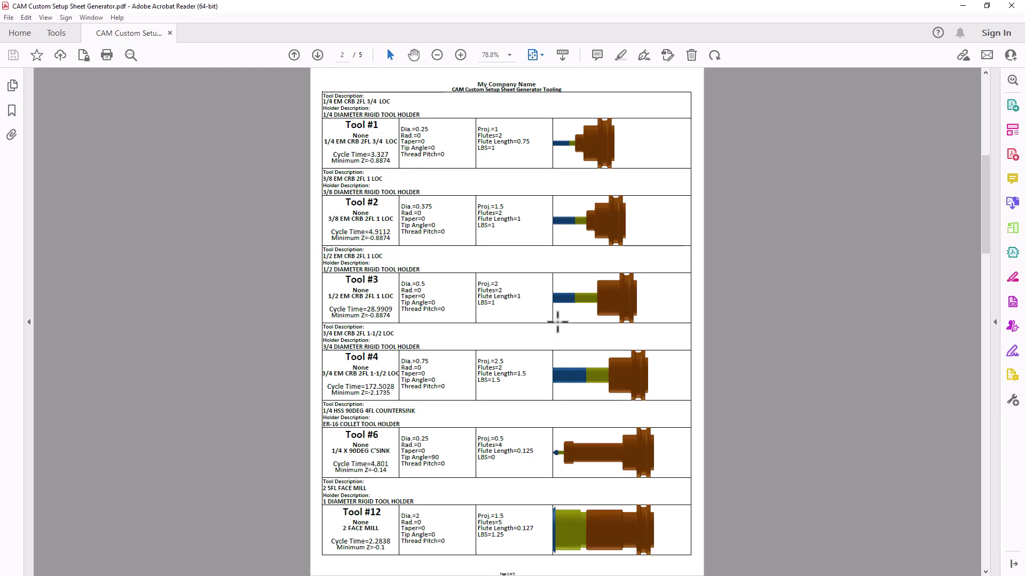
pyautogui.scroll(-3, 557, 323)
pyautogui.scroll(-3, 556, 322)
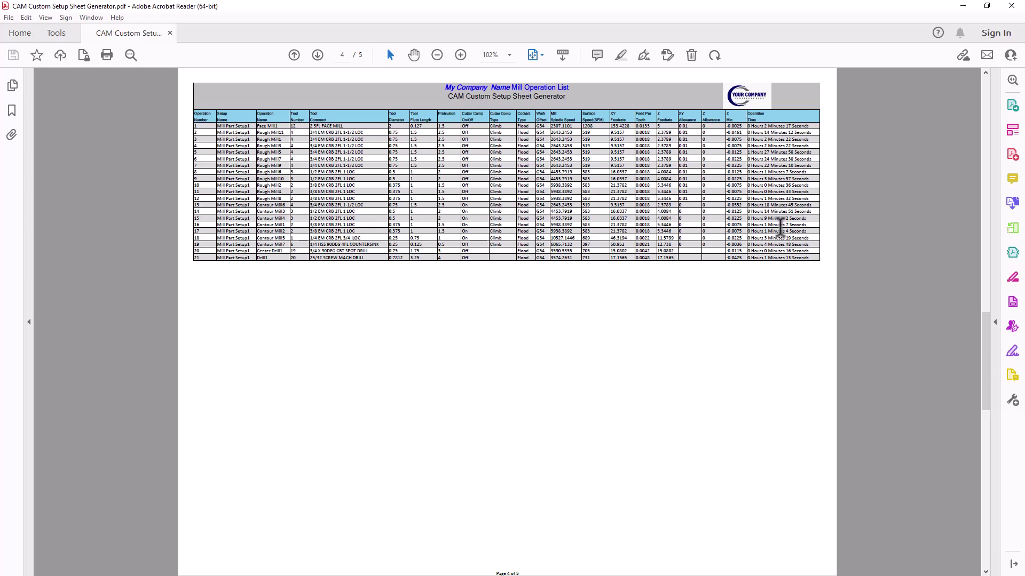
pyautogui.scroll(-3, 703, 276)
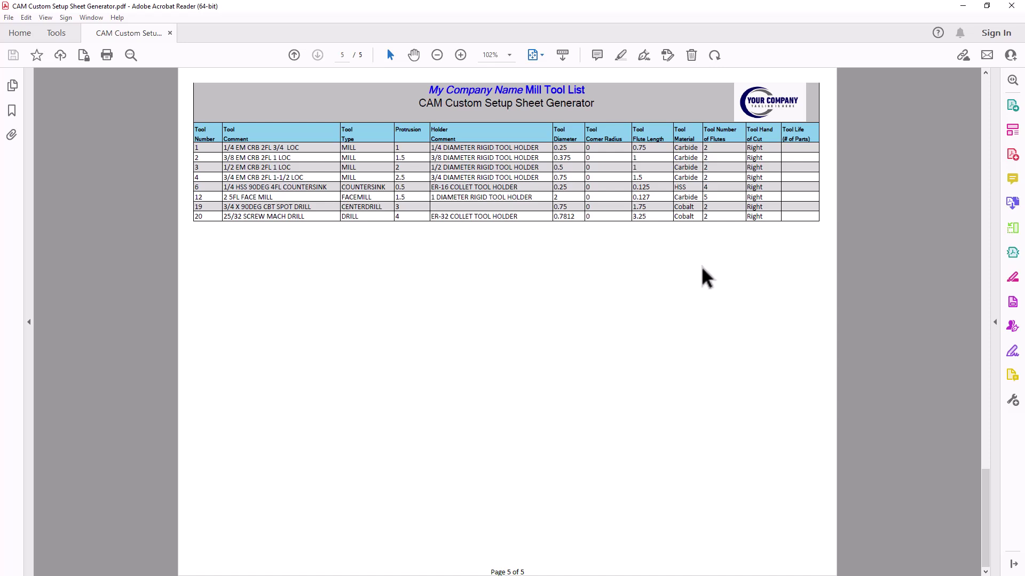
# - Jump to page 1 of the mill setup sheet PDF
pyautogui.press('Home')
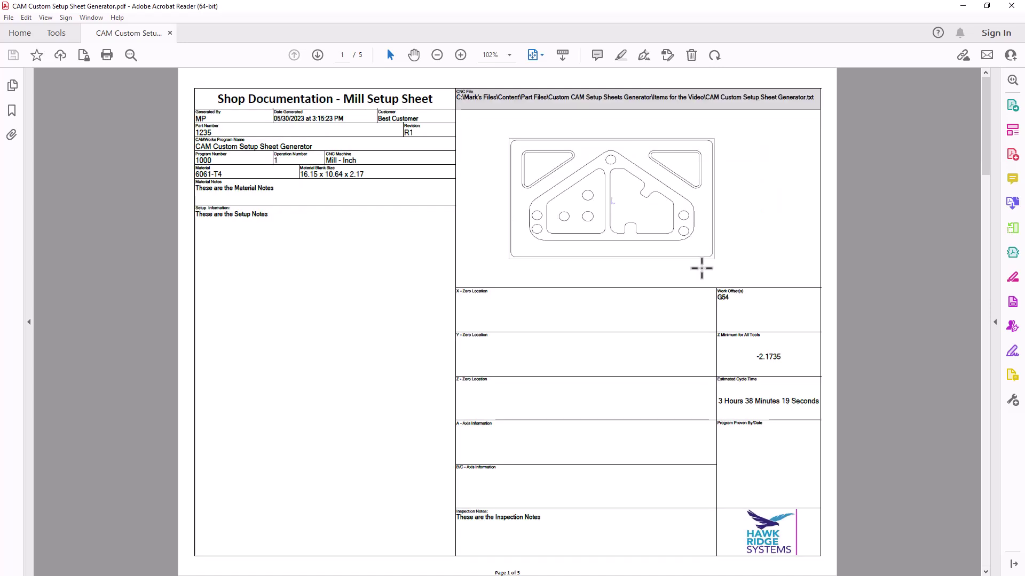